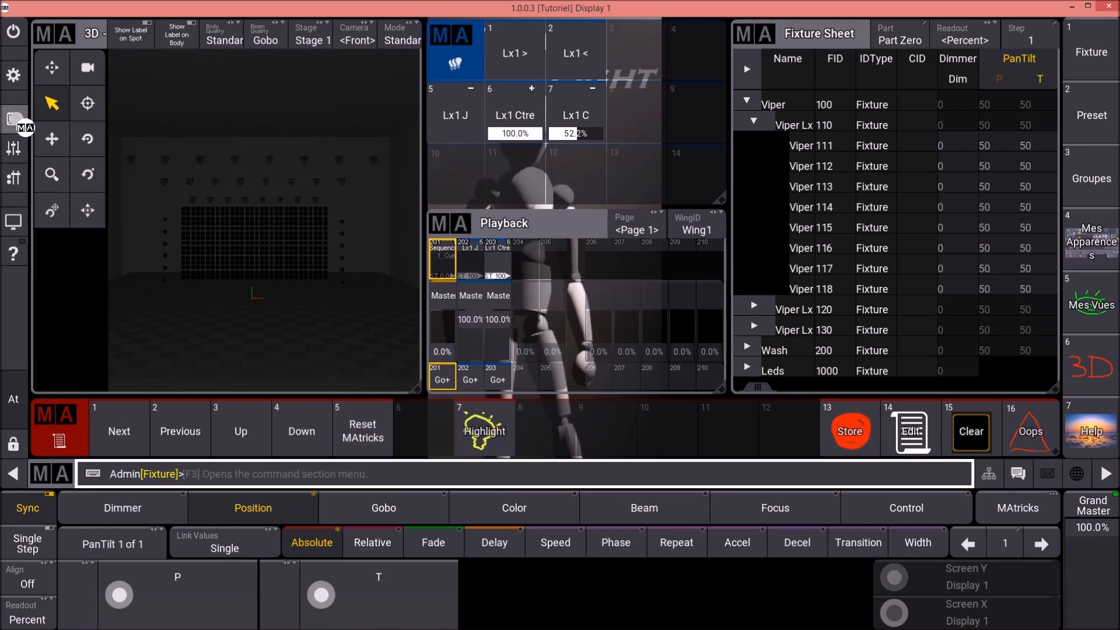
- Examine the command section and compare it with the Next, Previous, Up and Down macros
{"action": "left_click", "coordinate": [13, 119]}
{"action": "left_click", "coordinate": [13, 118]}
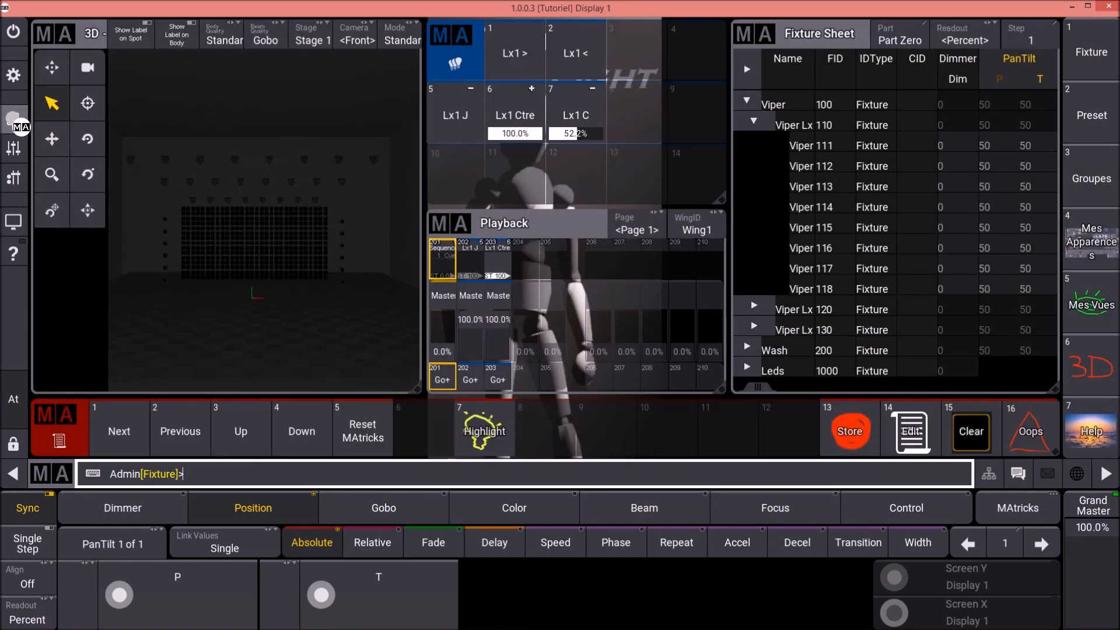
{"action": "left_click", "coordinate": [109, 441]}
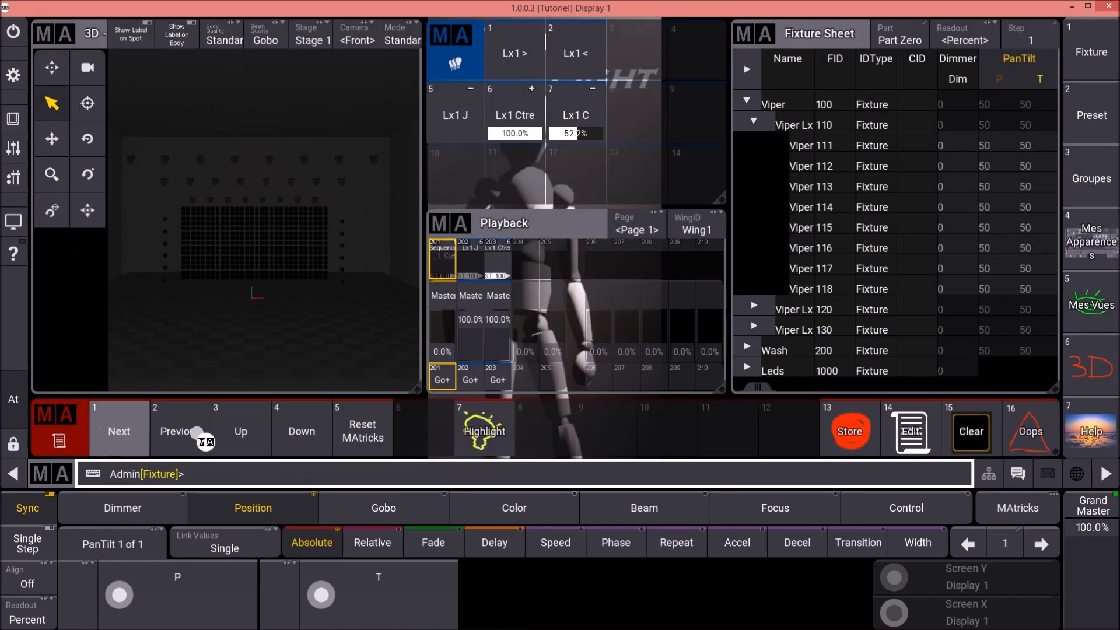
{"action": "left_click", "coordinate": [300, 435]}
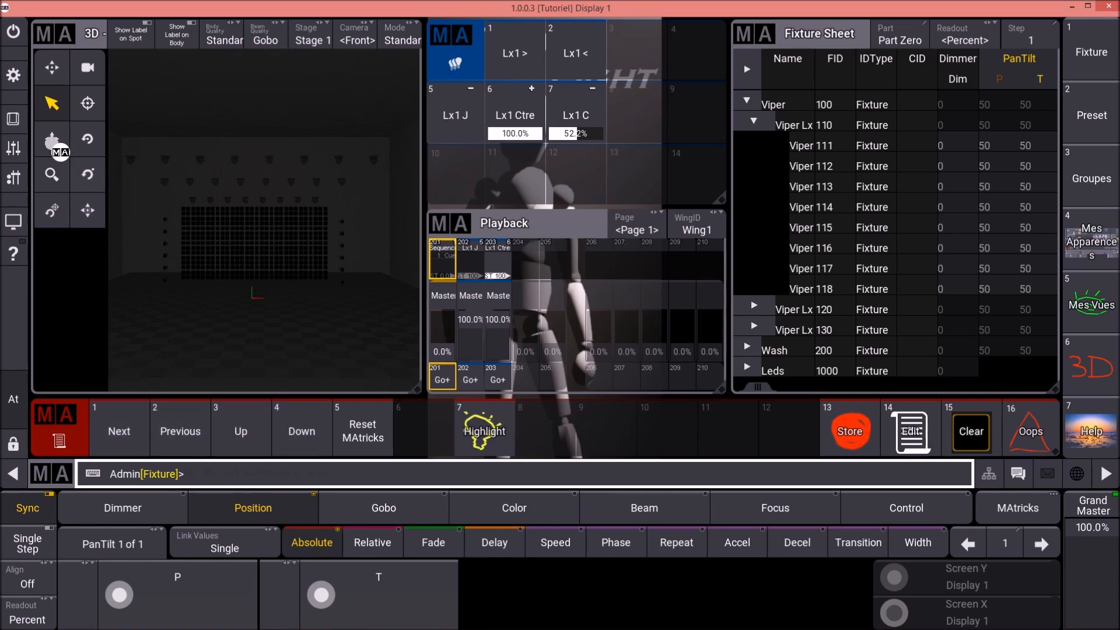
- Trigger Set in the command section and read the command it issues in the command line history
{"action": "left_click", "coordinate": [13, 118]}
{"action": "left_click", "coordinate": [111, 66]}
{"action": "left_click", "coordinate": [114, 95]}
{"action": "left_click", "coordinate": [112, 129]}
{"action": "left_click", "coordinate": [48, 105]}
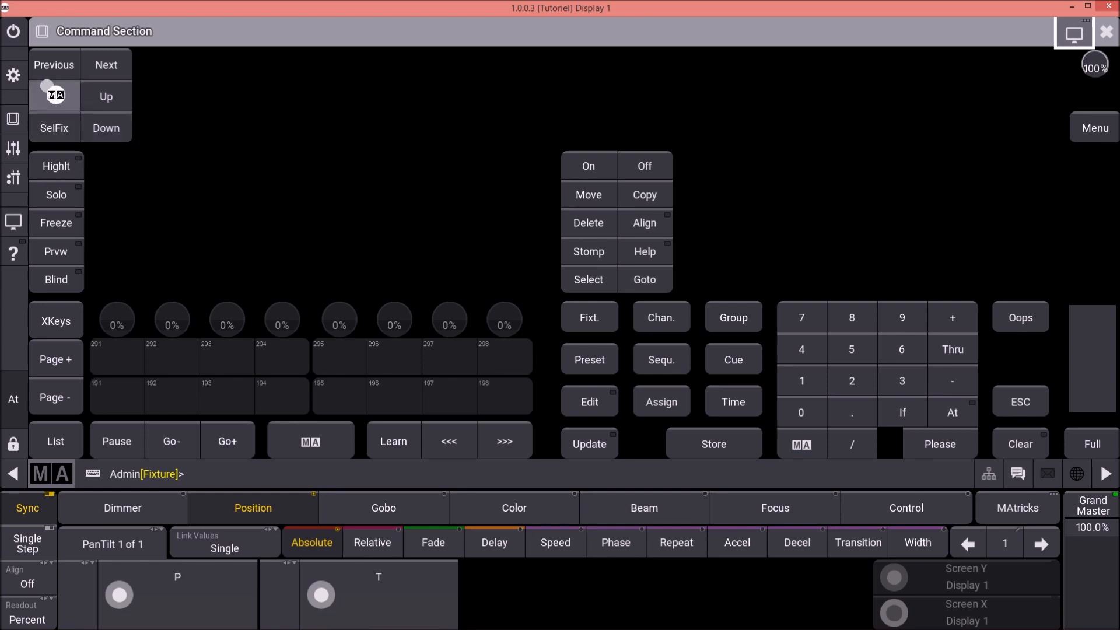
{"action": "left_click", "coordinate": [62, 104]}
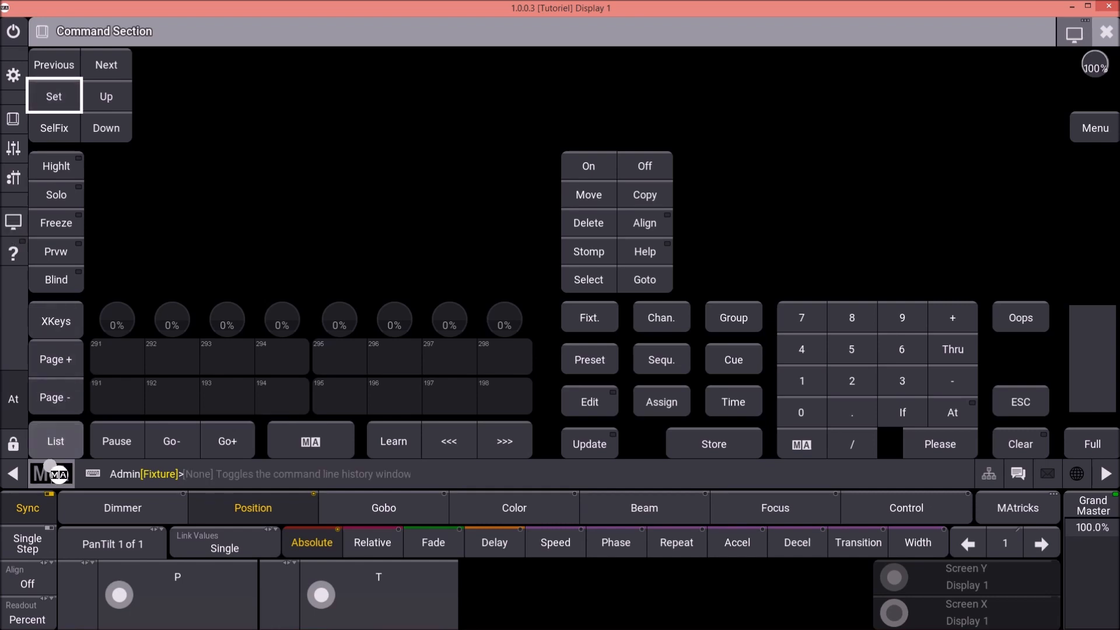
{"action": "left_click", "coordinate": [46, 471]}
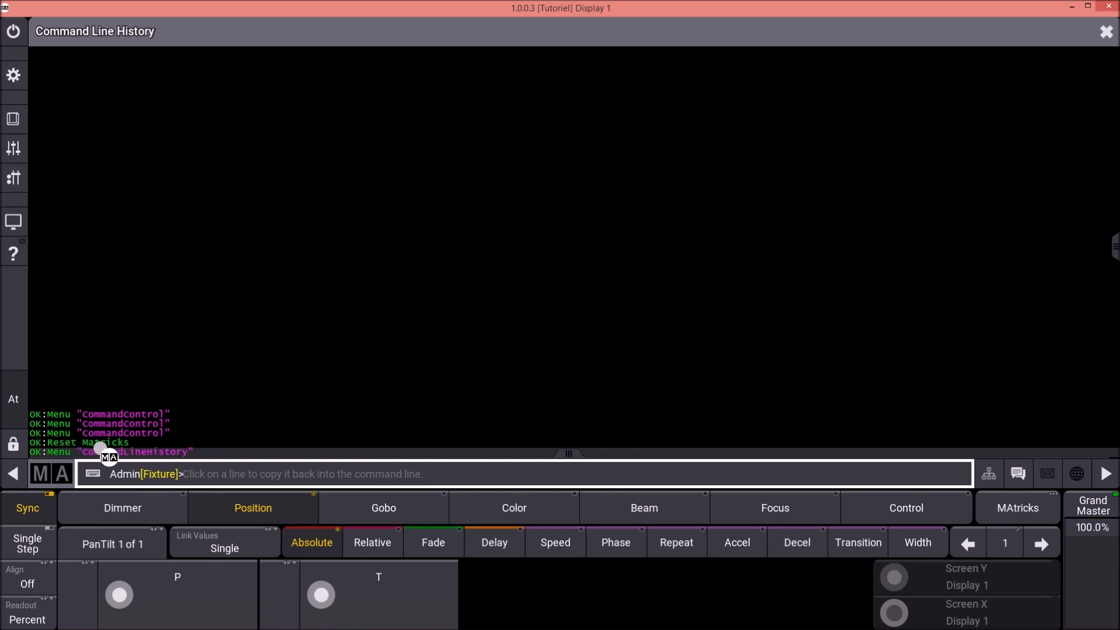
{"action": "left_click", "coordinate": [1107, 31]}
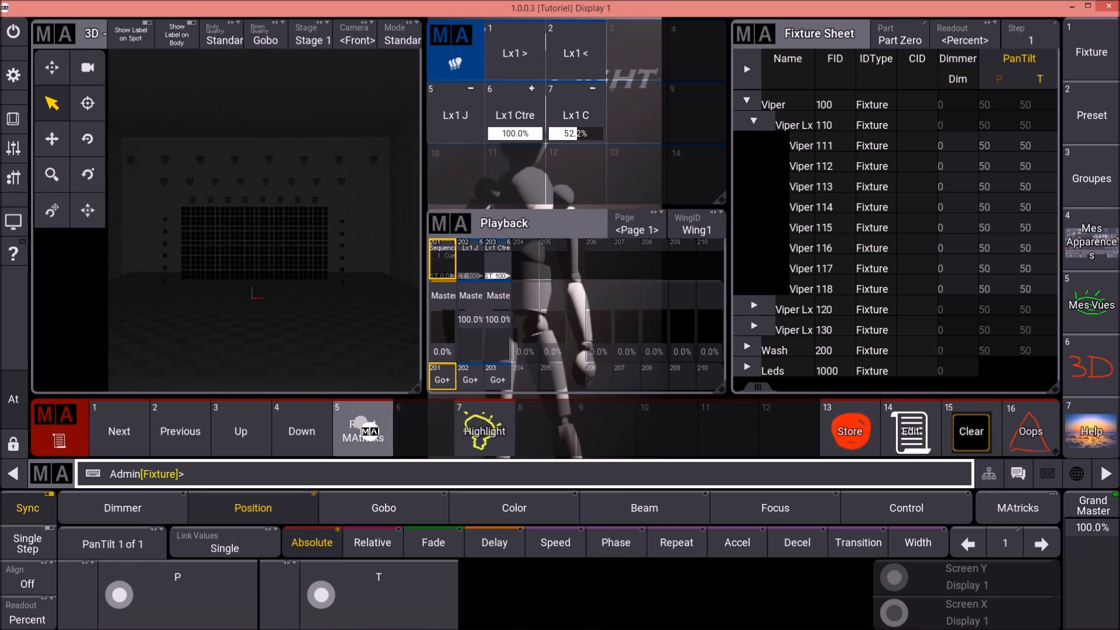
- Examine the command lines of macro 5 'Reset MAtricks' and macro 13 'Store'
{"action": "right_click", "coordinate": [361, 423]}
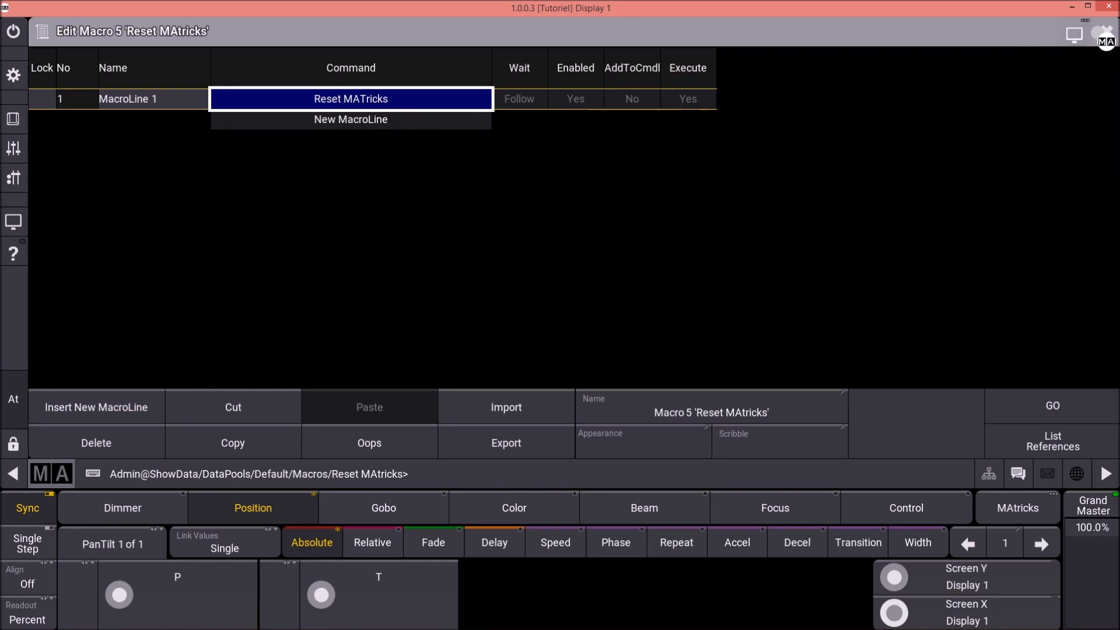
{"action": "left_click", "coordinate": [1106, 32]}
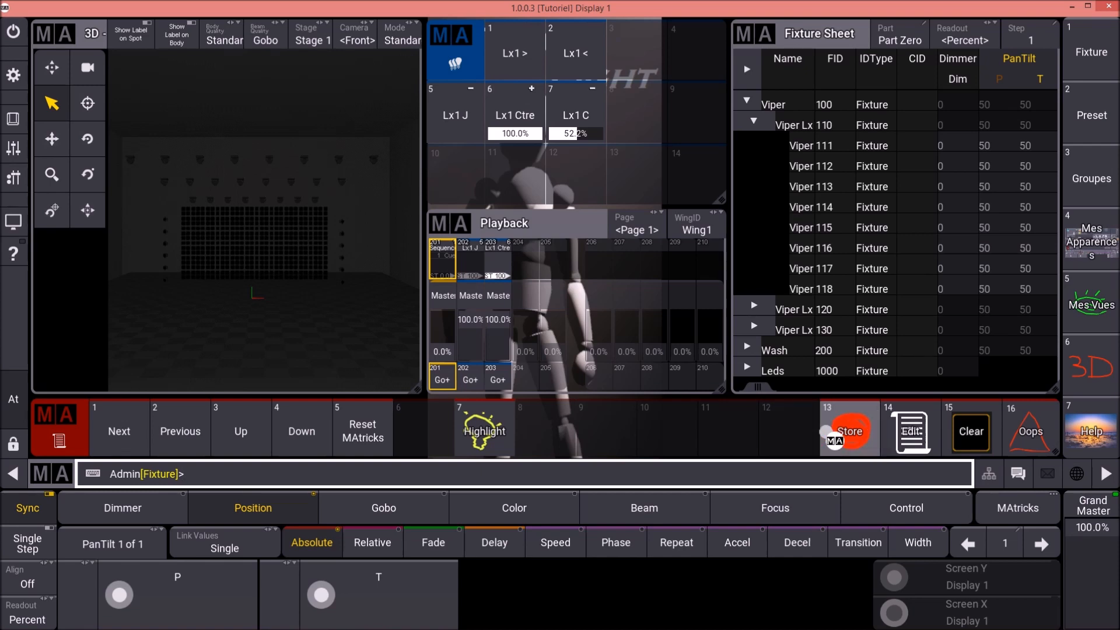
{"action": "left_click", "coordinate": [853, 436]}
{"action": "right_click", "coordinate": [846, 431]}
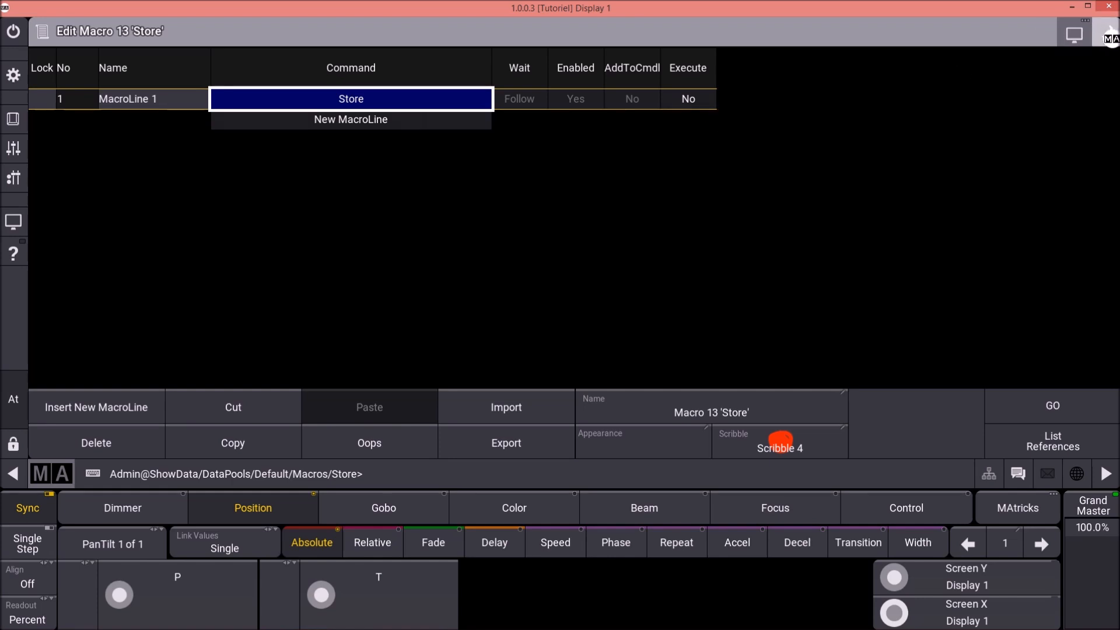
{"action": "left_click", "coordinate": [1106, 33]}
- Run the Store macro on empty group slot 4, and undo that store with the Oops macro
{"action": "left_click", "coordinate": [846, 435]}
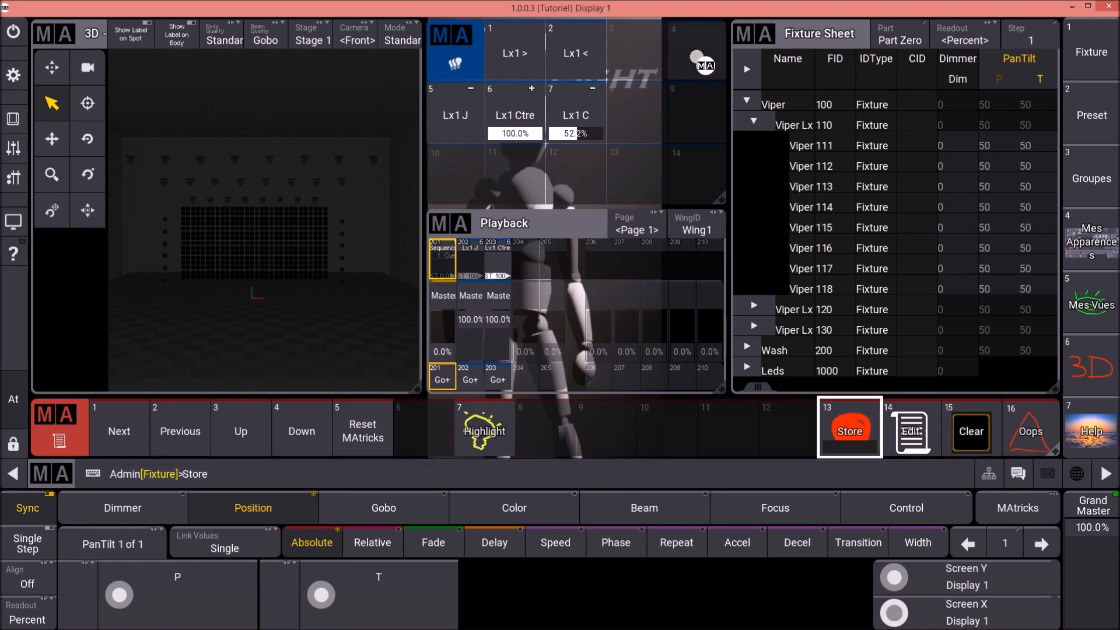
{"action": "left_click", "coordinate": [694, 57]}
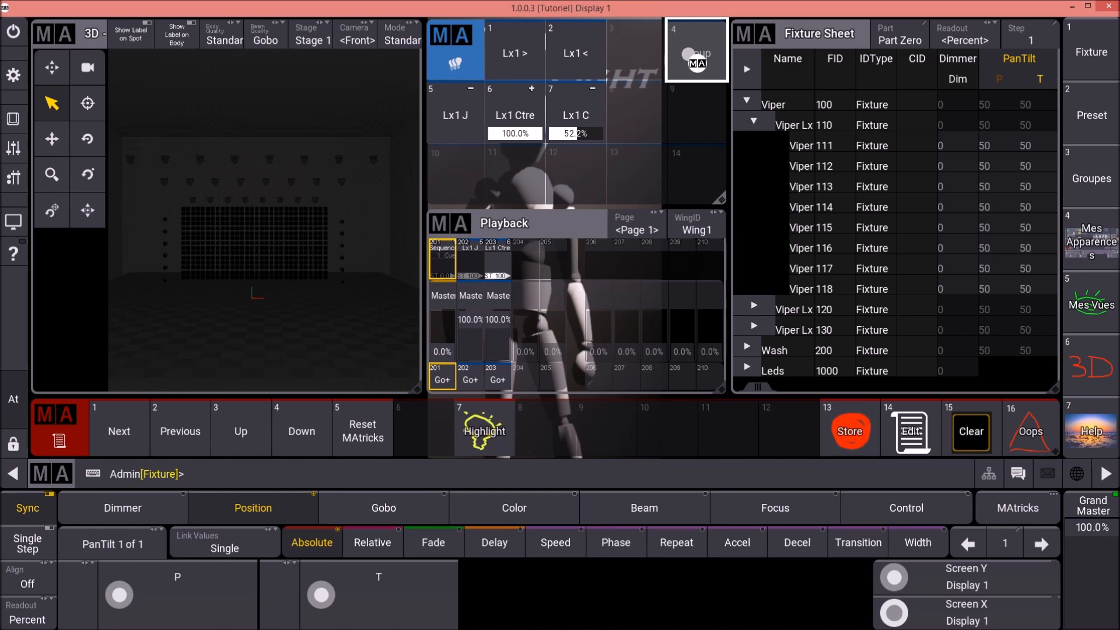
{"action": "left_click", "coordinate": [1027, 425]}
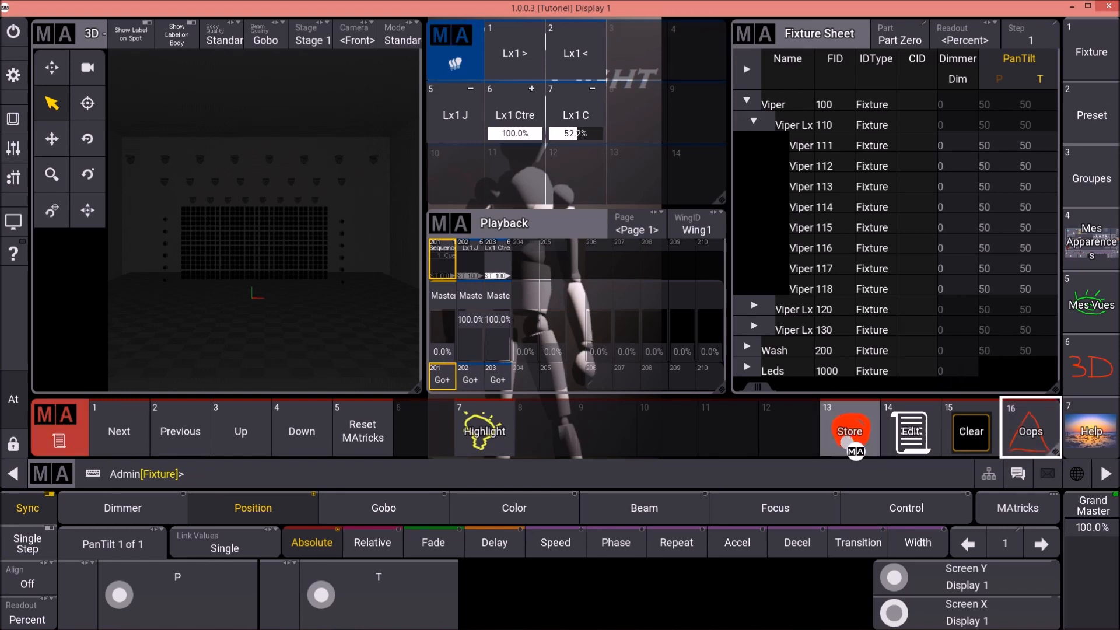
- Set Execute to Yes on the command line of macro 13 'Store' and test the macro, cancelling the store mode choice
{"action": "left_click", "coordinate": [852, 443]}
{"action": "right_click", "coordinate": [852, 446]}
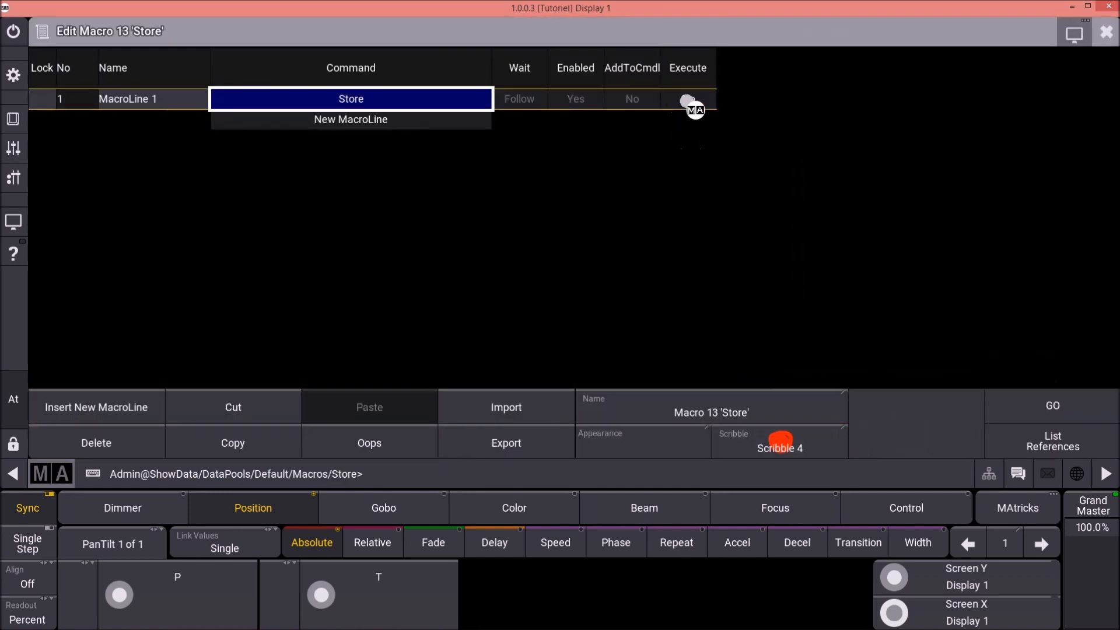
{"action": "left_click", "coordinate": [690, 114]}
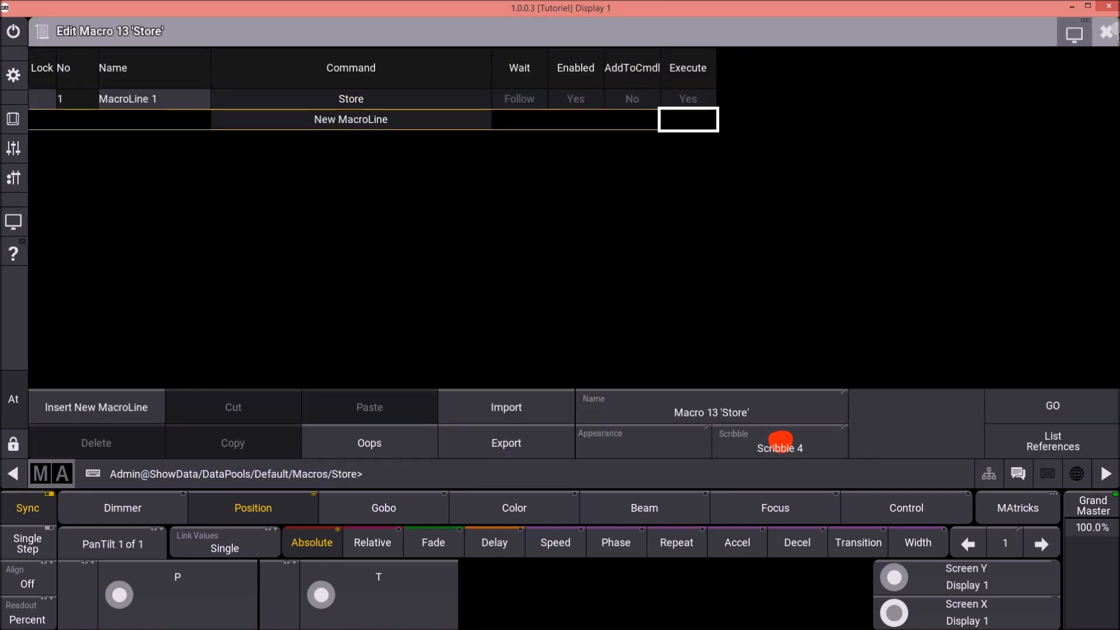
{"action": "left_click", "coordinate": [1107, 32]}
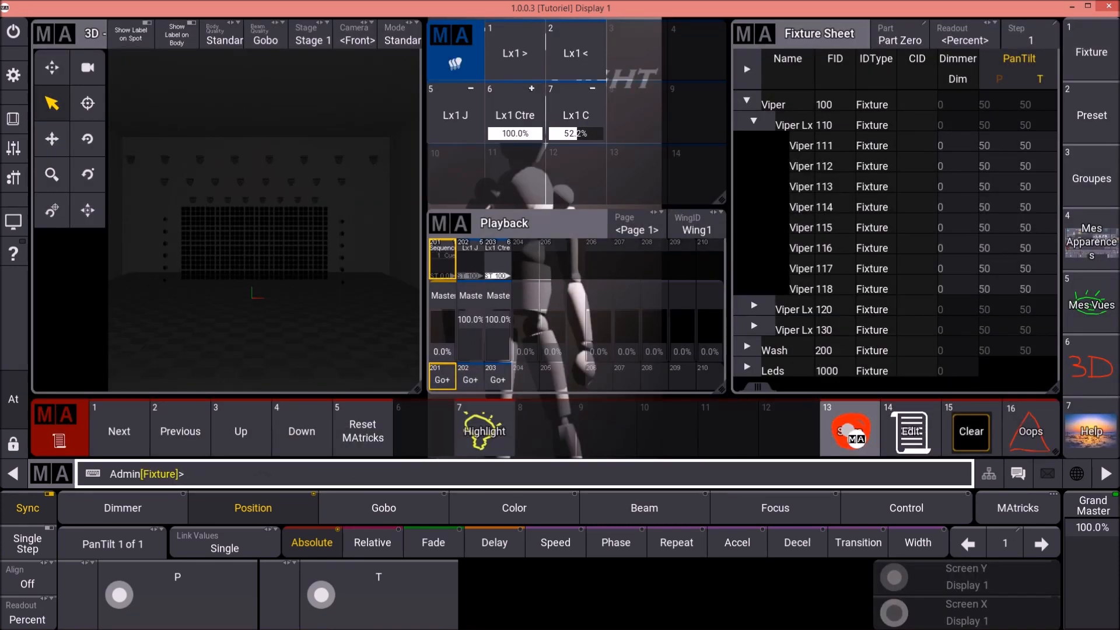
{"action": "left_click", "coordinate": [852, 435]}
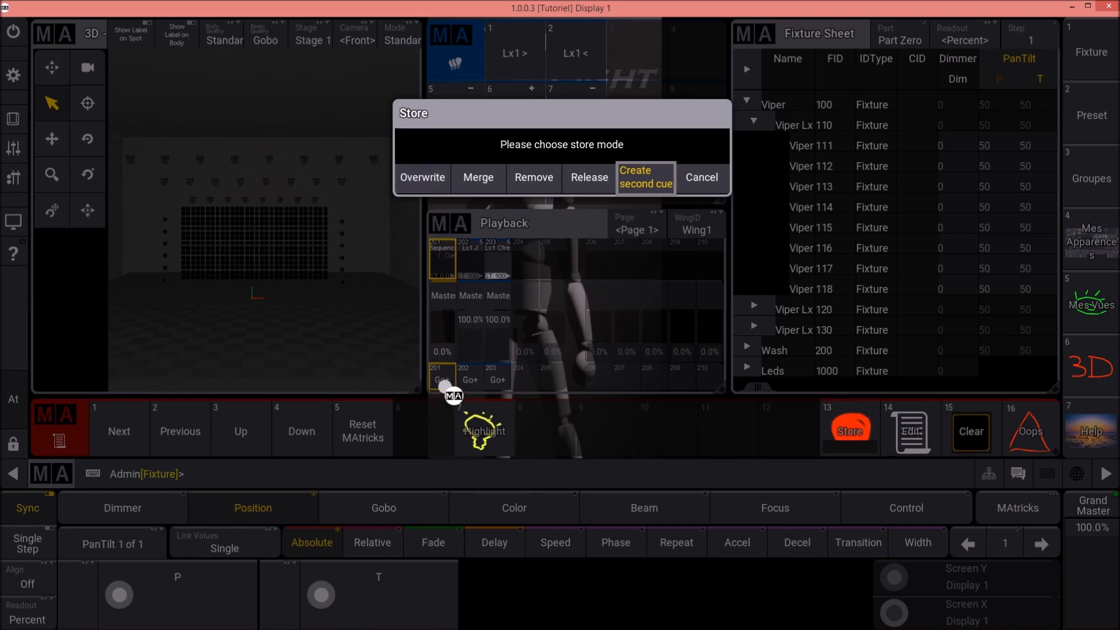
{"action": "left_click", "coordinate": [721, 176]}
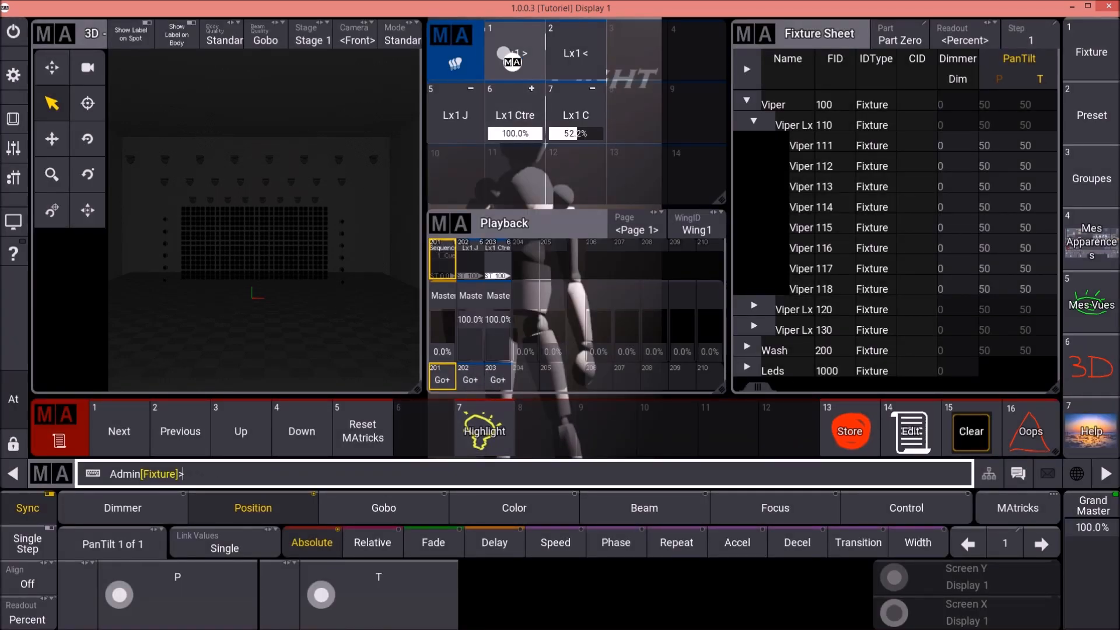
- Select group 1 "Lx1 >", turn on its highlight with macro 7 and check the Highlt state in the command section
{"action": "left_click", "coordinate": [512, 58]}
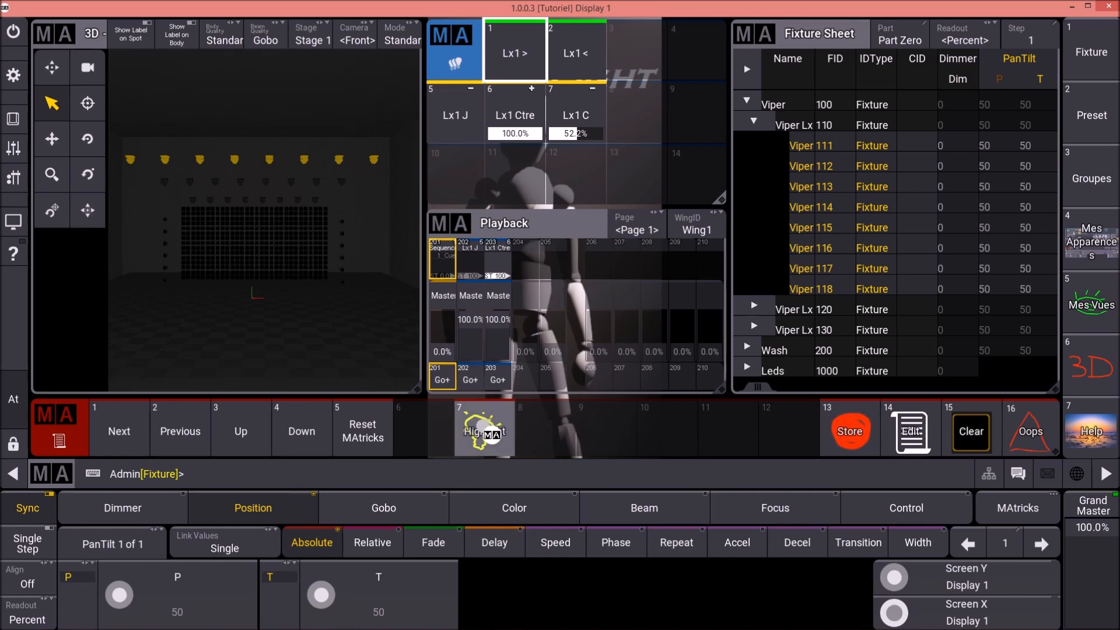
{"action": "left_click", "coordinate": [492, 434]}
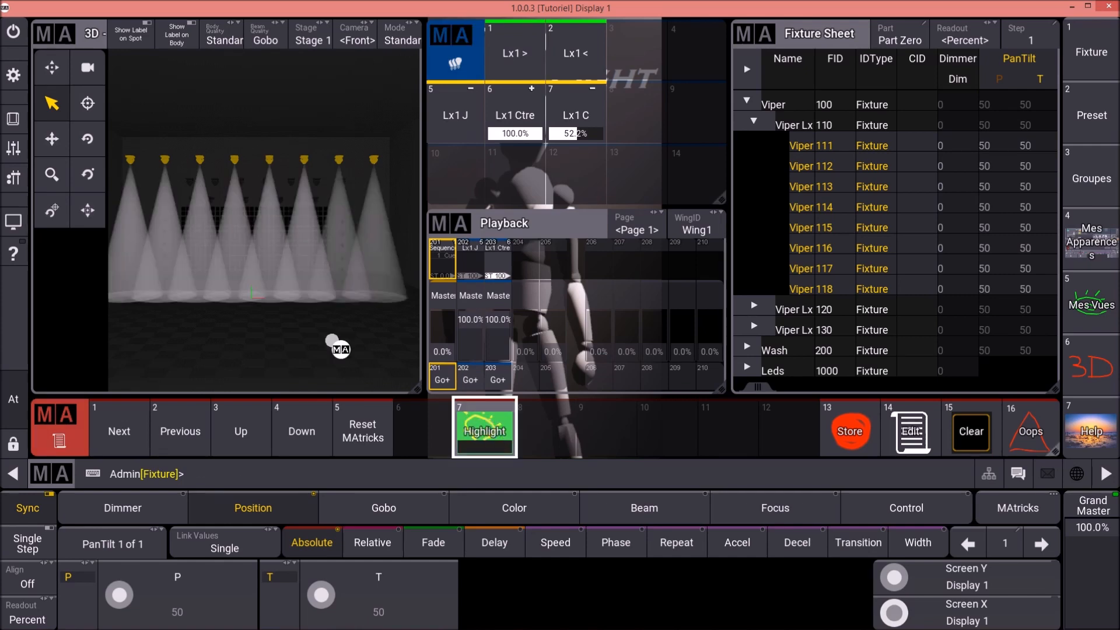
{"action": "left_click", "coordinate": [13, 119]}
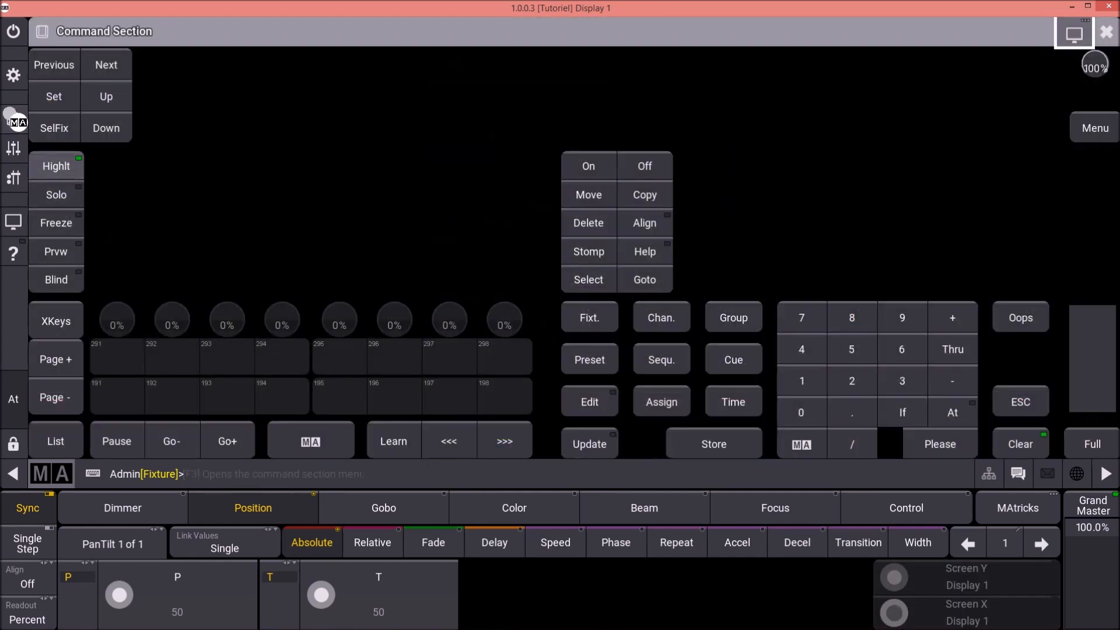
{"action": "left_click", "coordinate": [13, 119]}
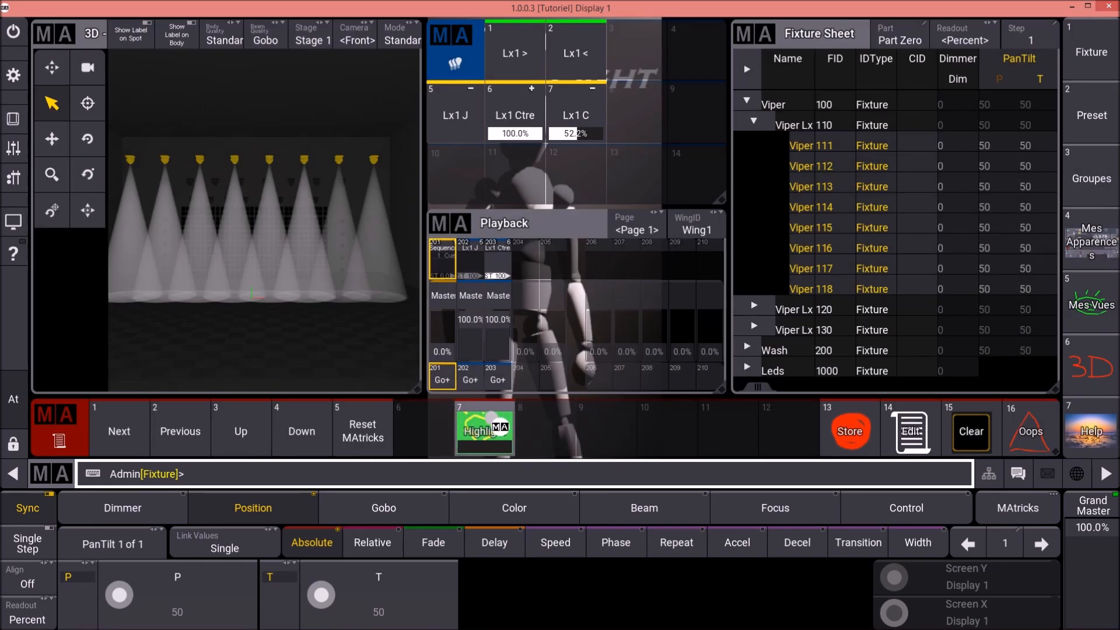
- Turn the highlight off with macro 7 and check the Highlt state in the command section
{"action": "left_click", "coordinate": [495, 432]}
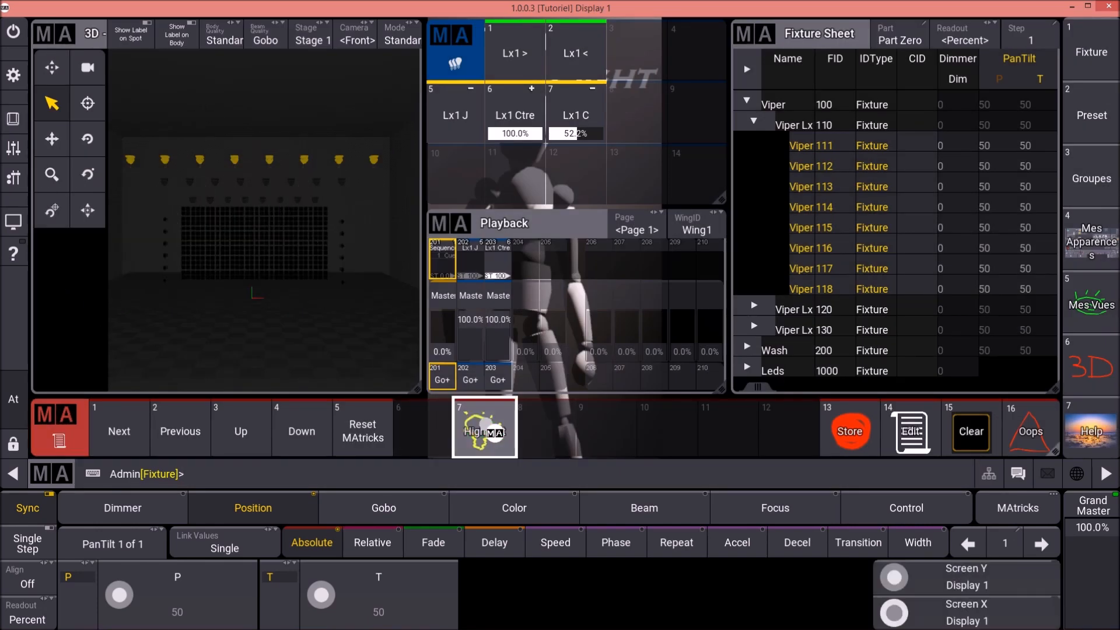
{"action": "left_click", "coordinate": [13, 119]}
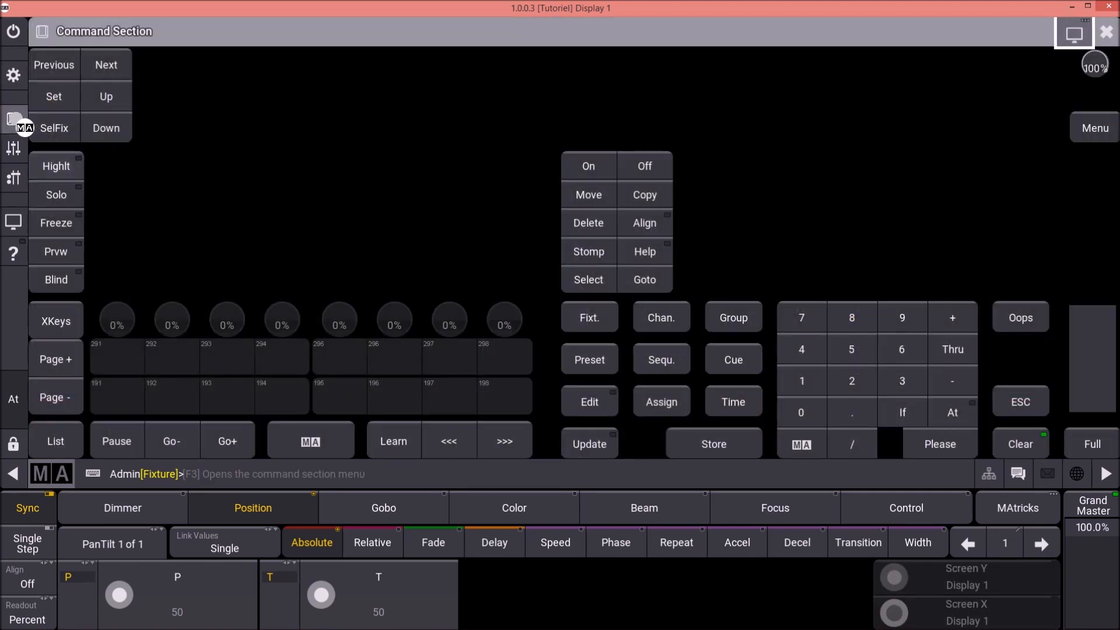
{"action": "left_click", "coordinate": [14, 119]}
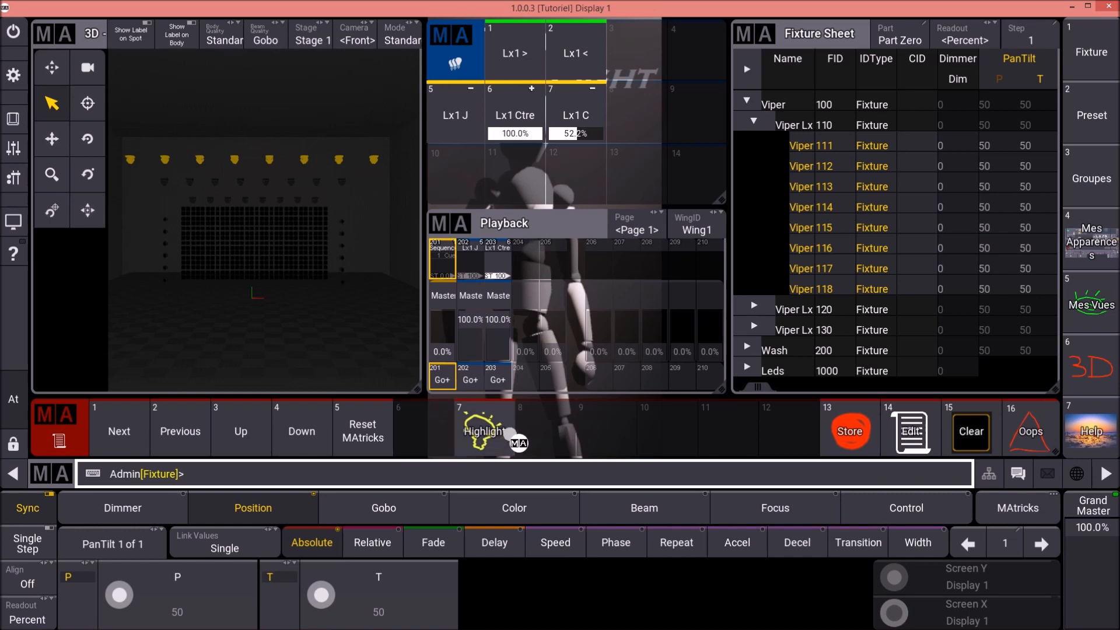
- Examine the command lines and wait settings of macro 7 'Highlight'
{"action": "left_click", "coordinate": [506, 432]}
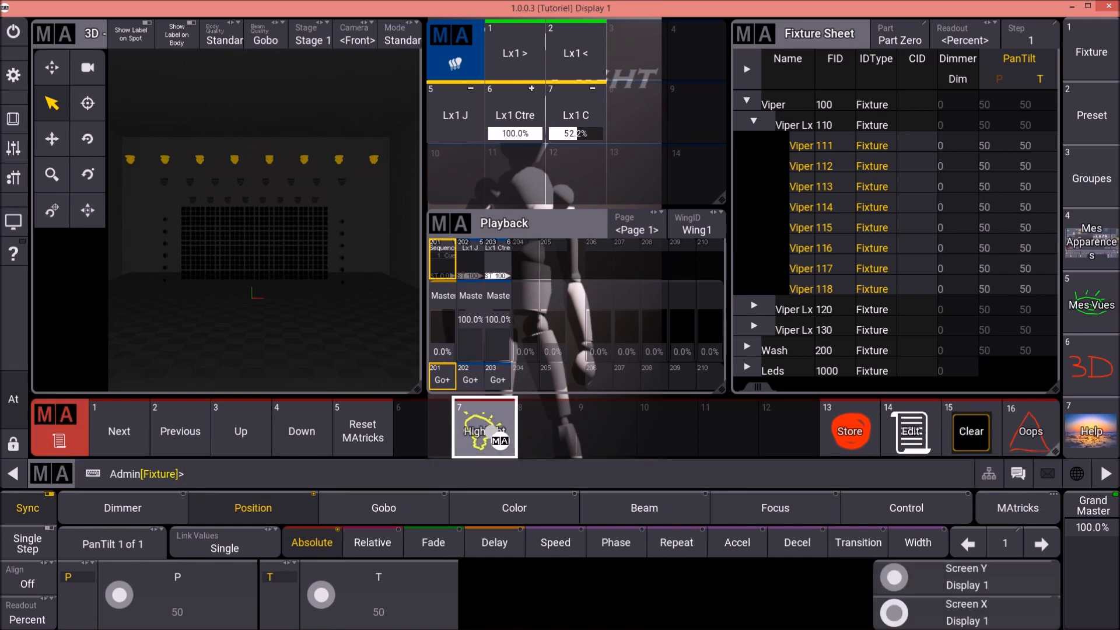
{"action": "right_click", "coordinate": [491, 431]}
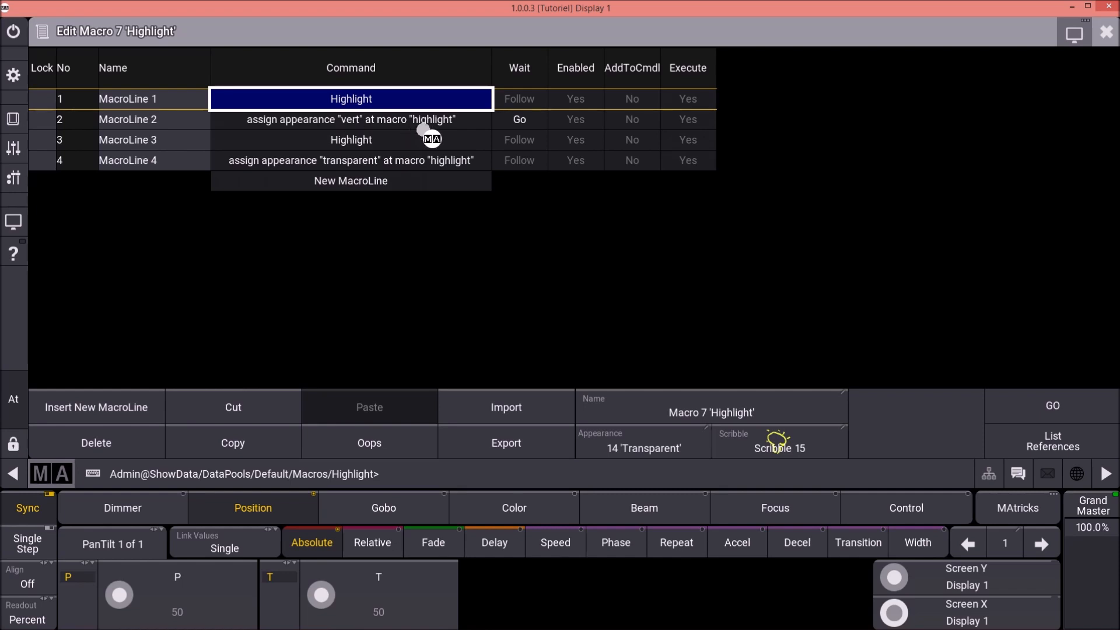
{"action": "left_click", "coordinate": [355, 139]}
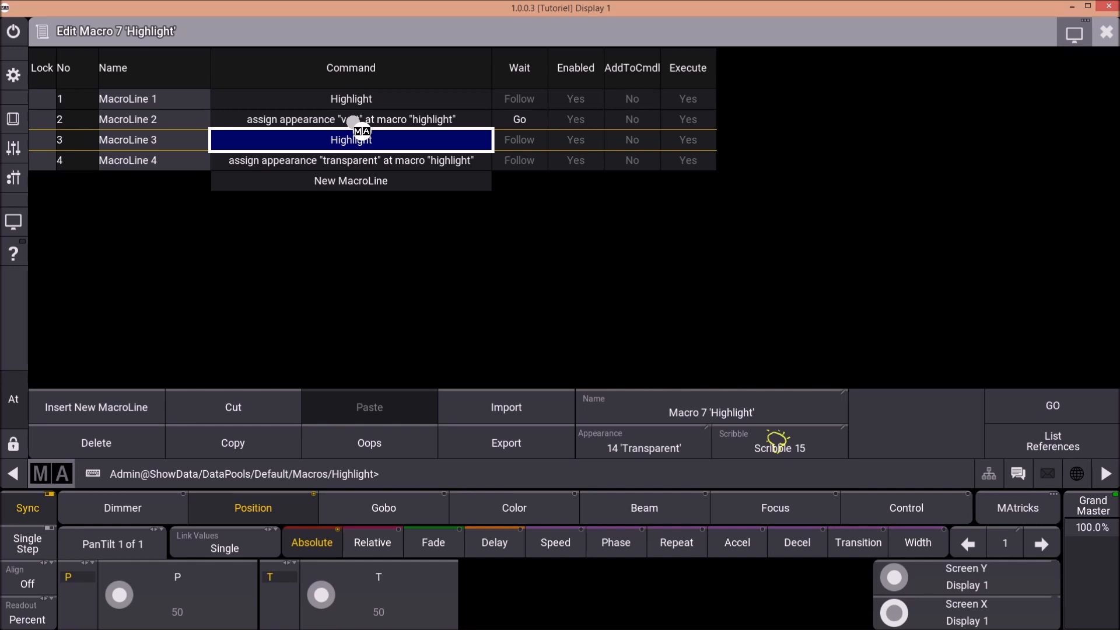
- Change MacroLine 2 of the Highlight macro to assign appearance vert at macro highlight, without any quotation marks
{"action": "double_click", "coordinate": [382, 120]}
{"action": "left_click", "coordinate": [461, 165]}
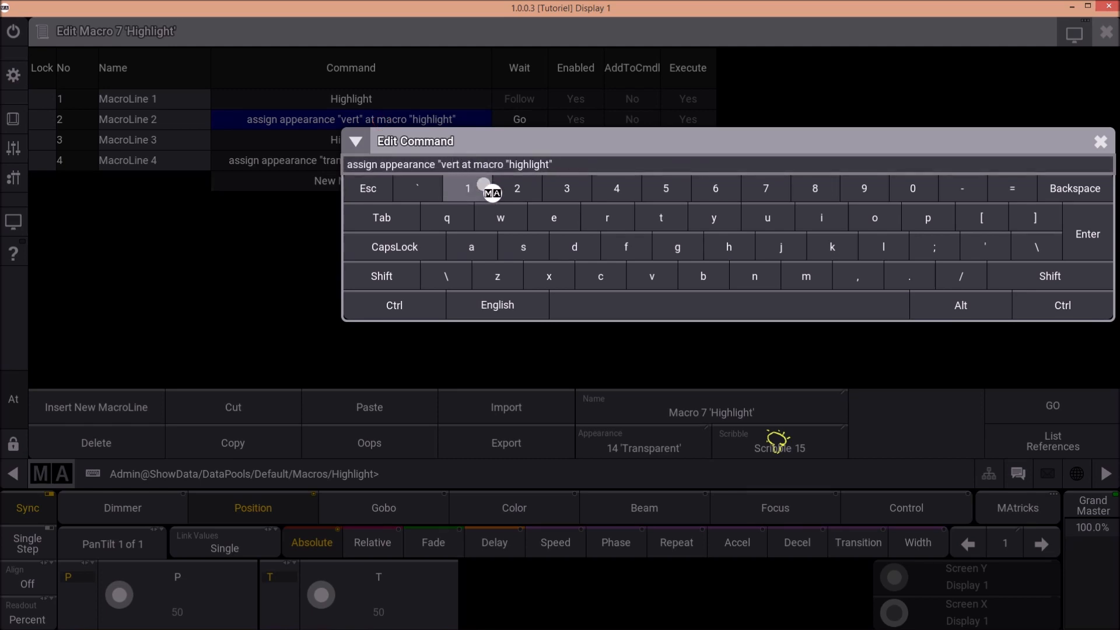
{"action": "key", "text": "BackSpace"}
{"action": "key", "text": "Right"}
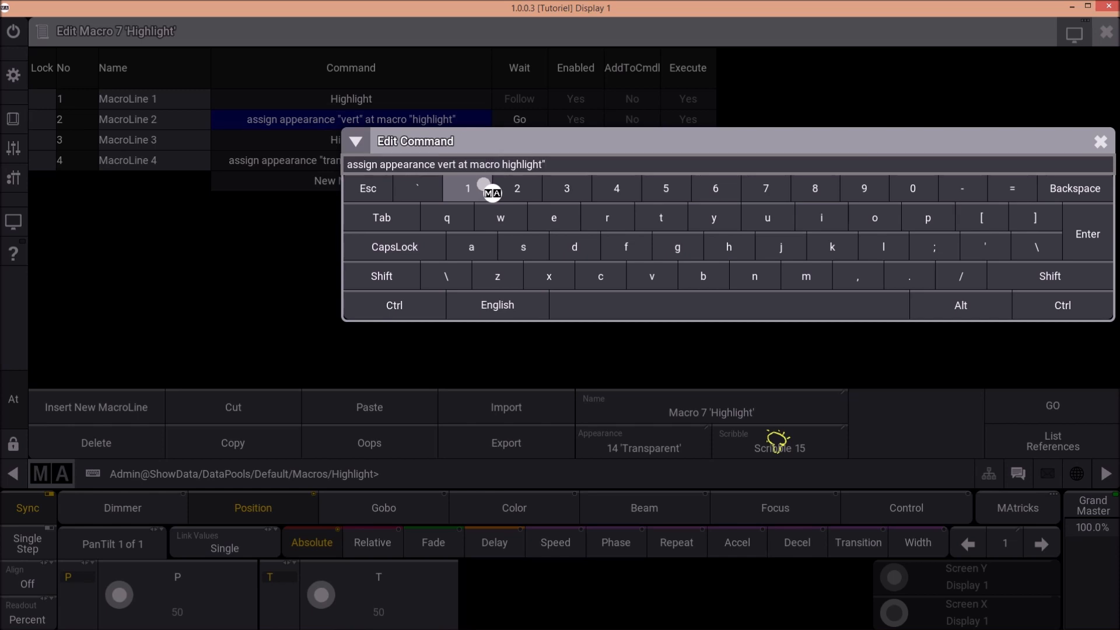
{"action": "left_click", "coordinate": [1083, 234]}
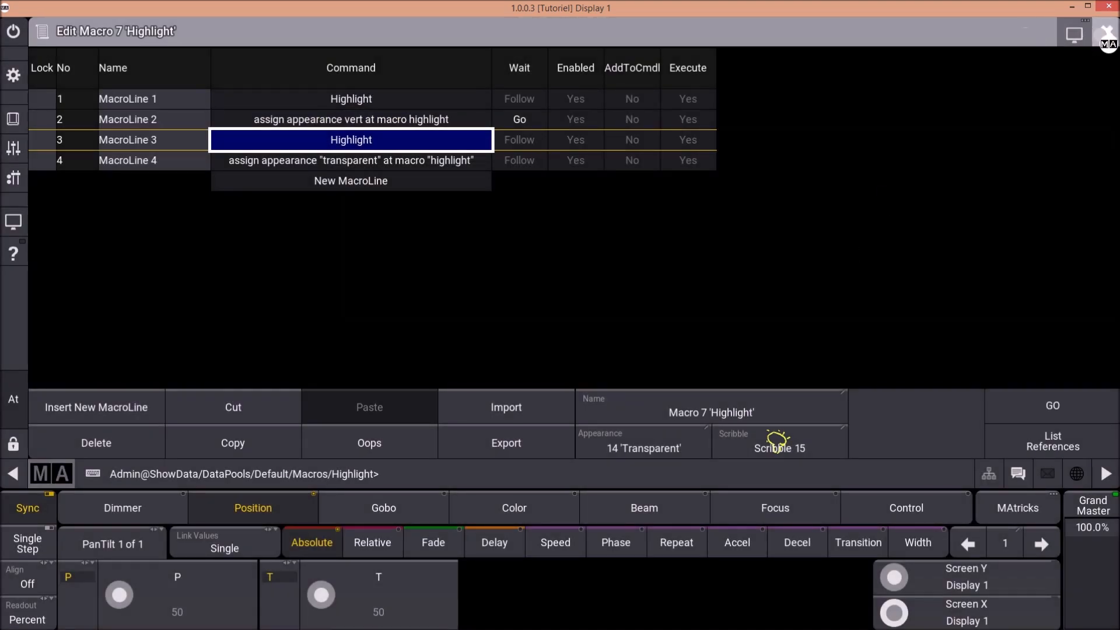
{"action": "left_click", "coordinate": [1105, 35]}
- Run the edited Highlight macro and read how its commands are interpreted in the command line history
{"action": "left_click", "coordinate": [474, 435]}
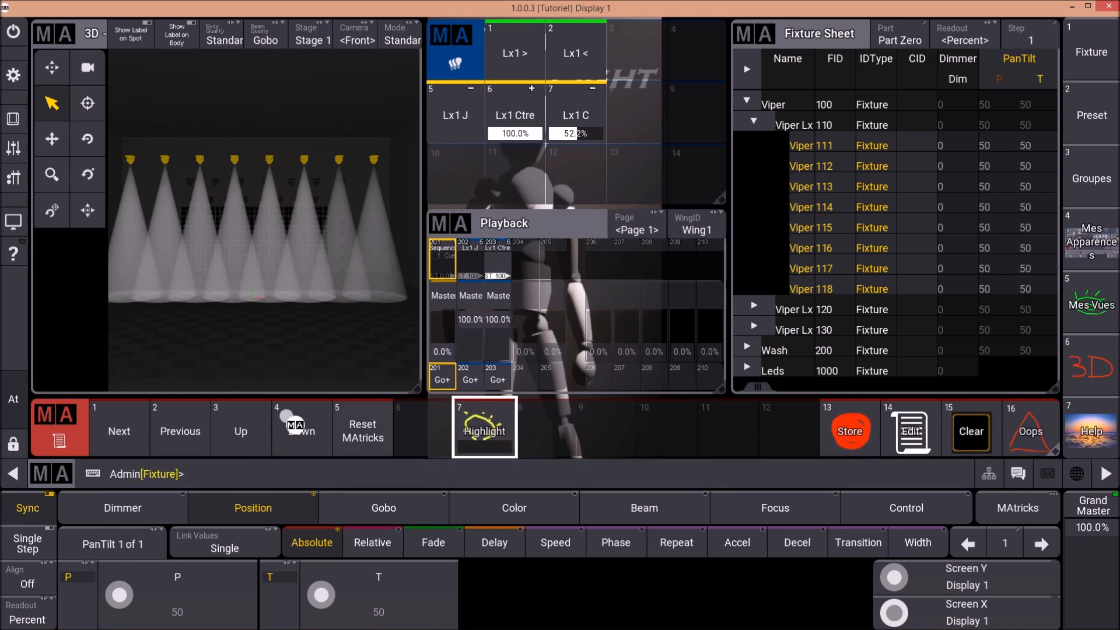
{"action": "left_click", "coordinate": [61, 473]}
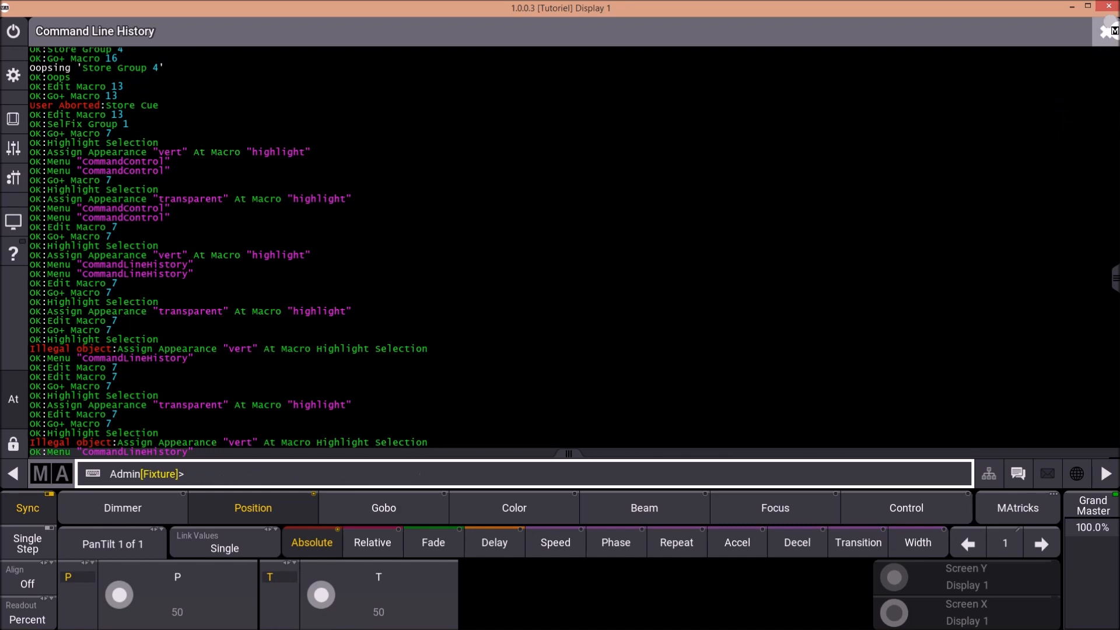
{"action": "left_click", "coordinate": [1105, 33]}
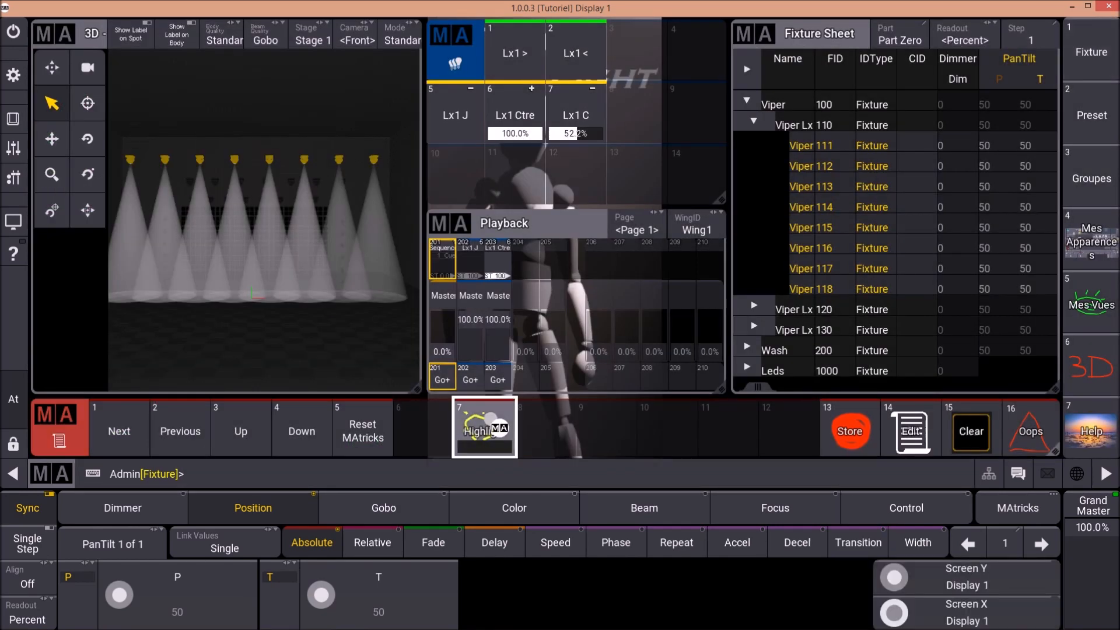
- Put quotation marks around the macro name in MacroLine 2 so it reads assign appearance vert at macro "highlight"
{"action": "right_click", "coordinate": [490, 421]}
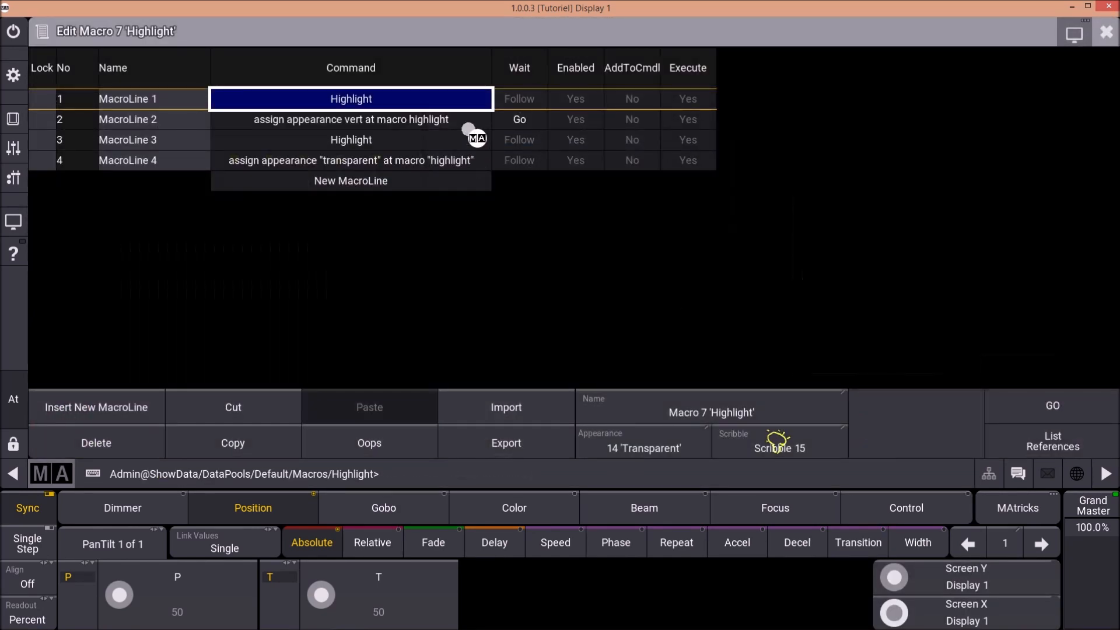
{"action": "double_click", "coordinate": [469, 120]}
{"action": "left_click", "coordinate": [562, 164]}
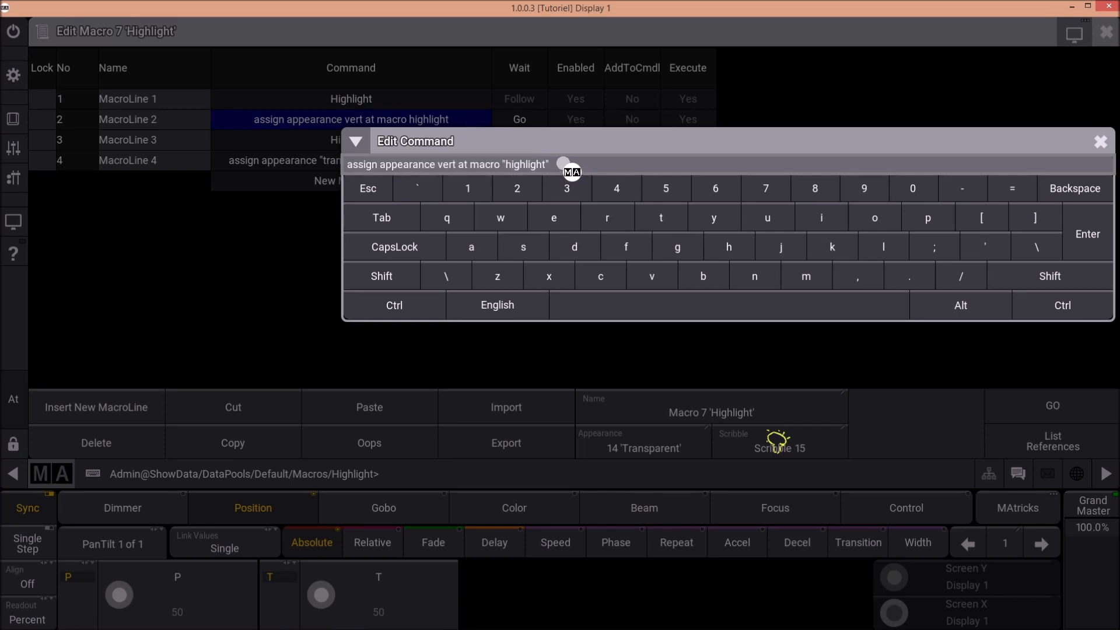
{"action": "key", "text": "Return"}
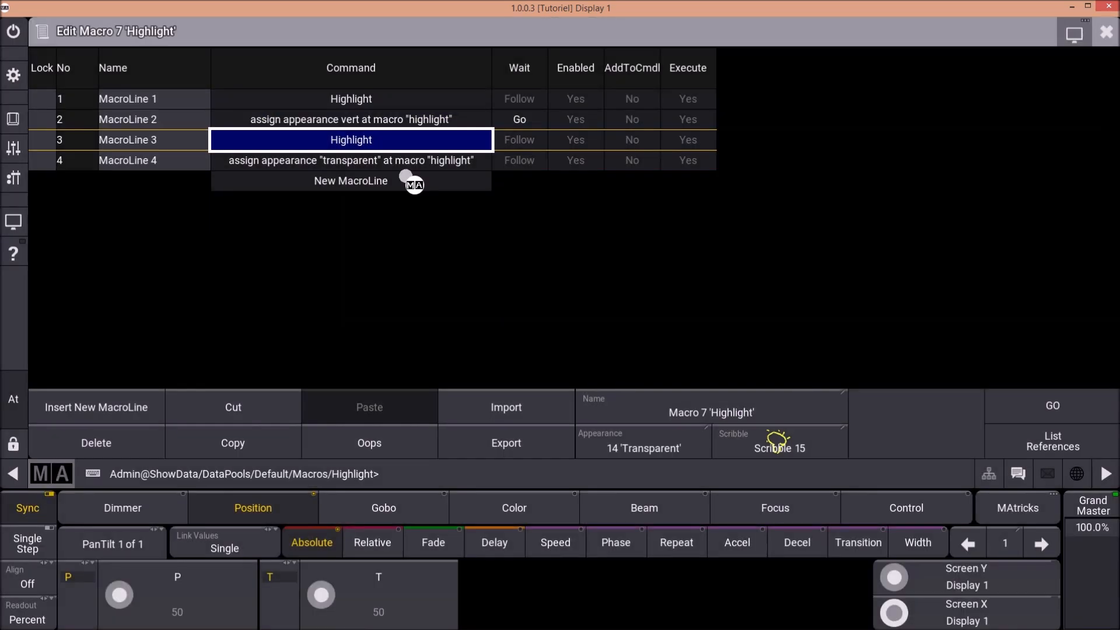